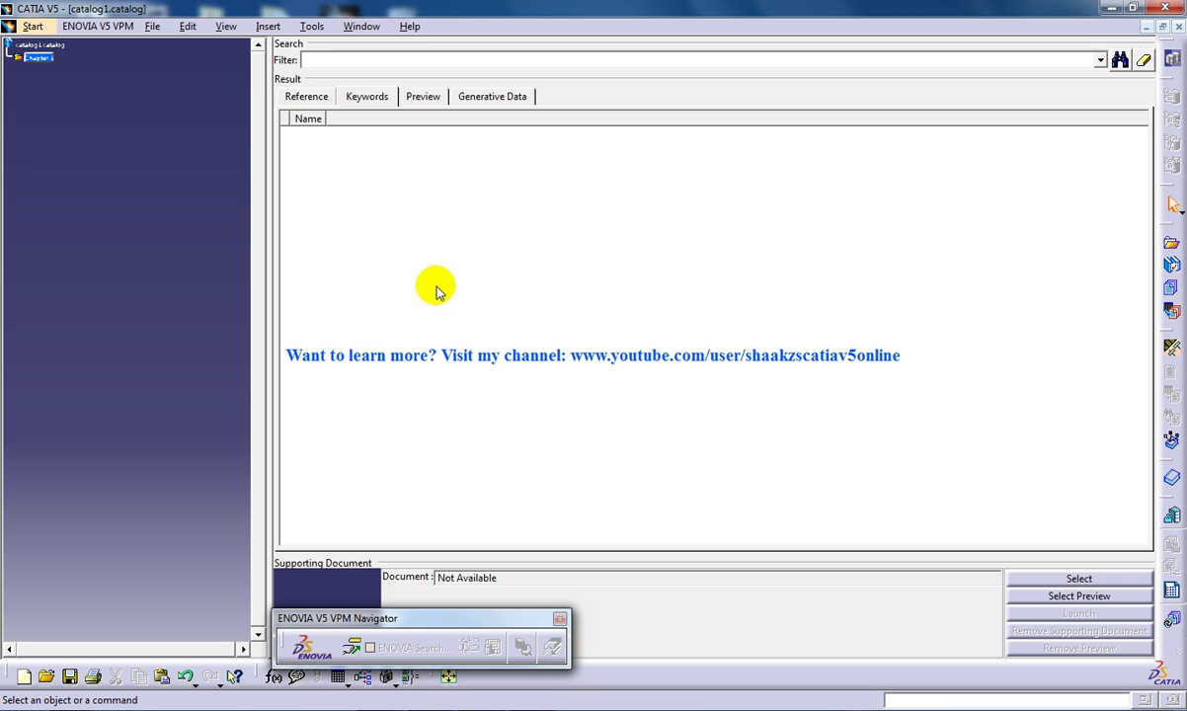
Step: Create PartFamily.2 using the M12 Nut Catia catalogue CATPart on the Desktop as its reference document
left_click(270, 29)
left_click(301, 126)
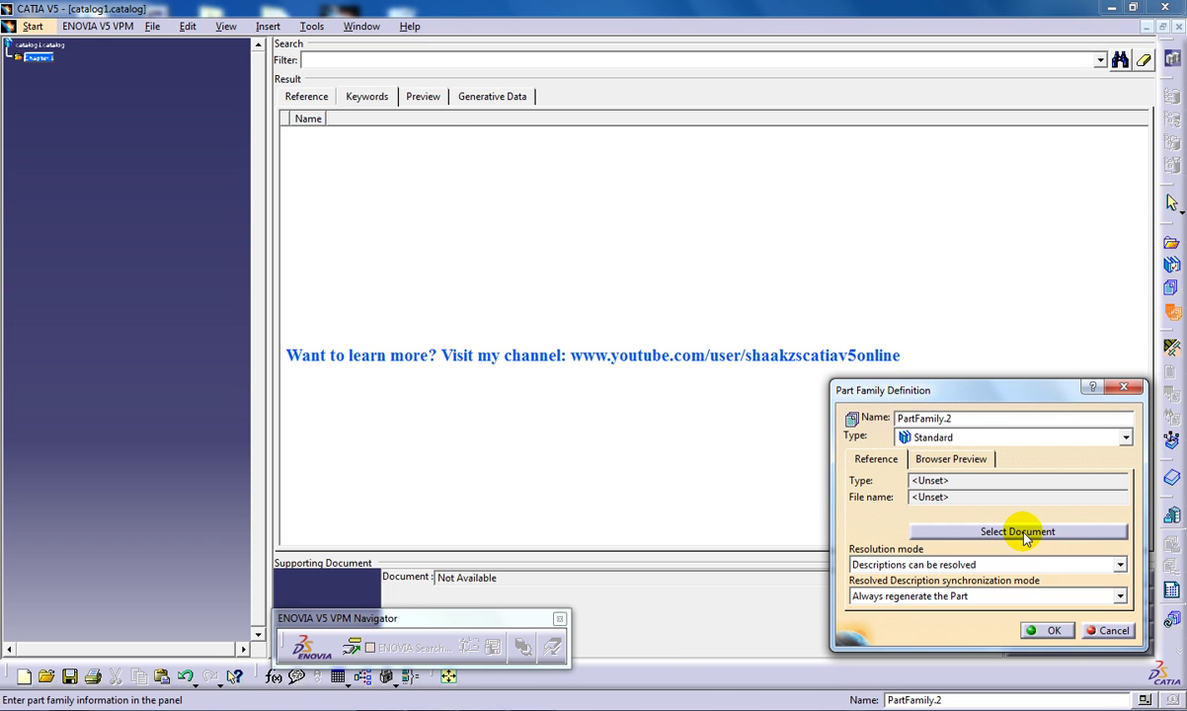
left_click(1025, 535)
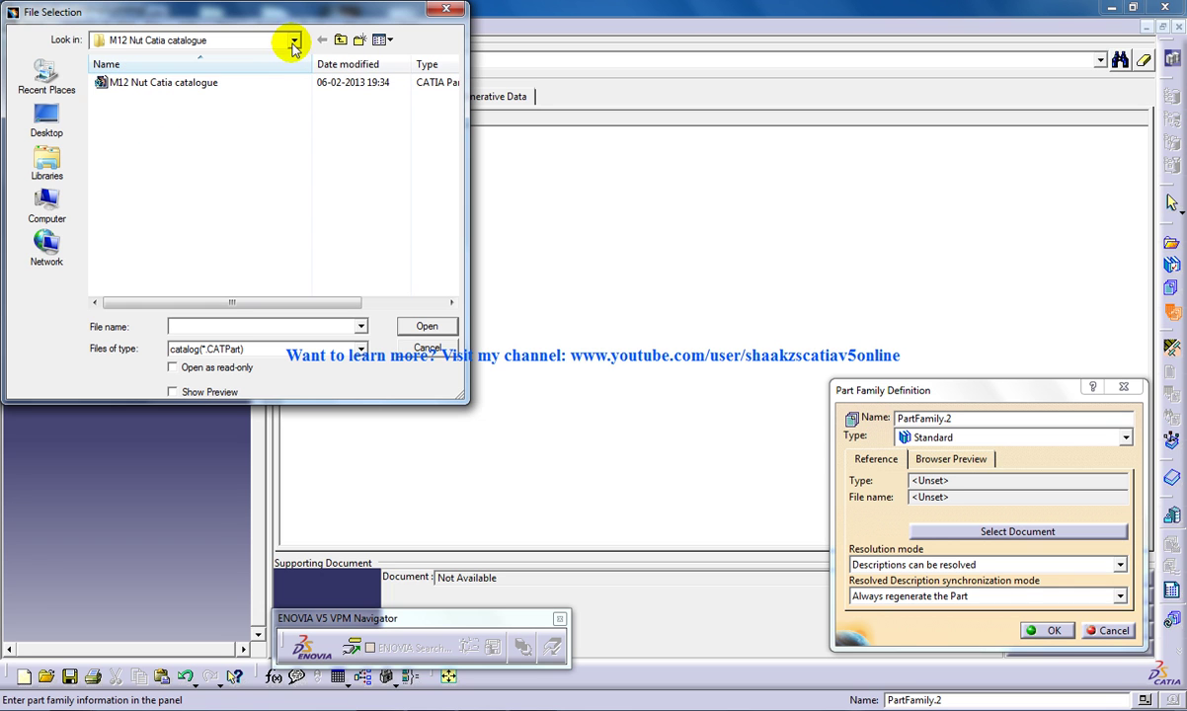
left_click(46, 116)
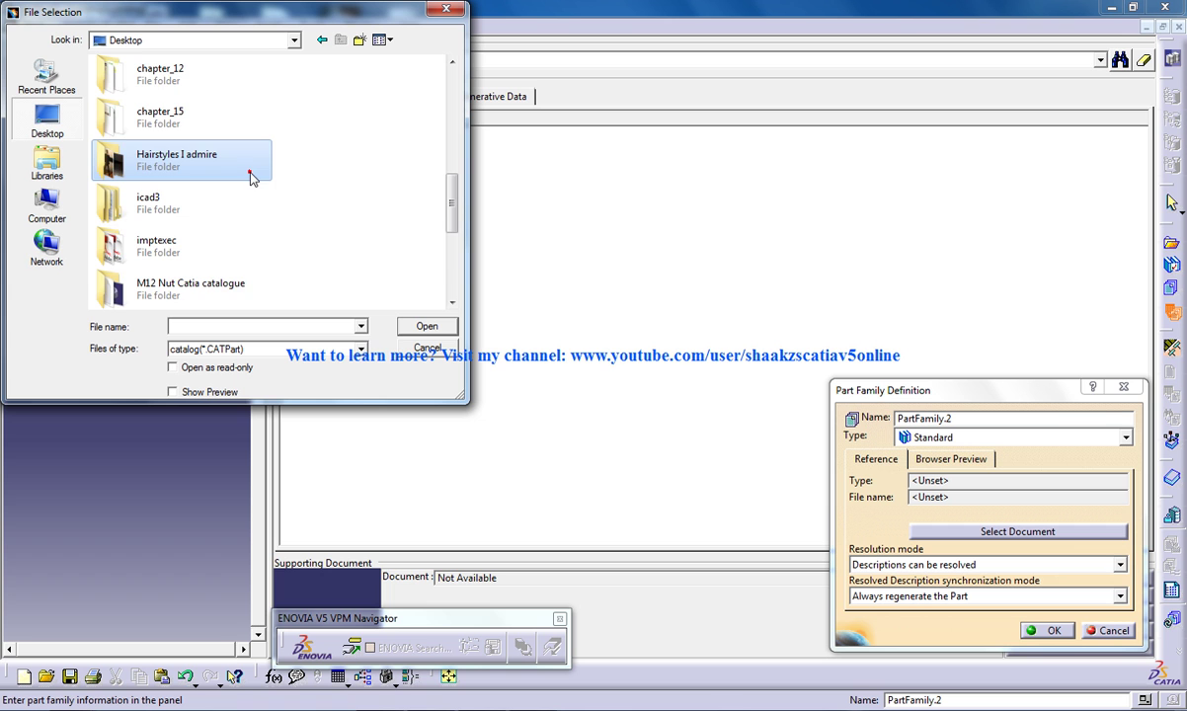
scroll(247, 173, "down", 2)
double_click(194, 77)
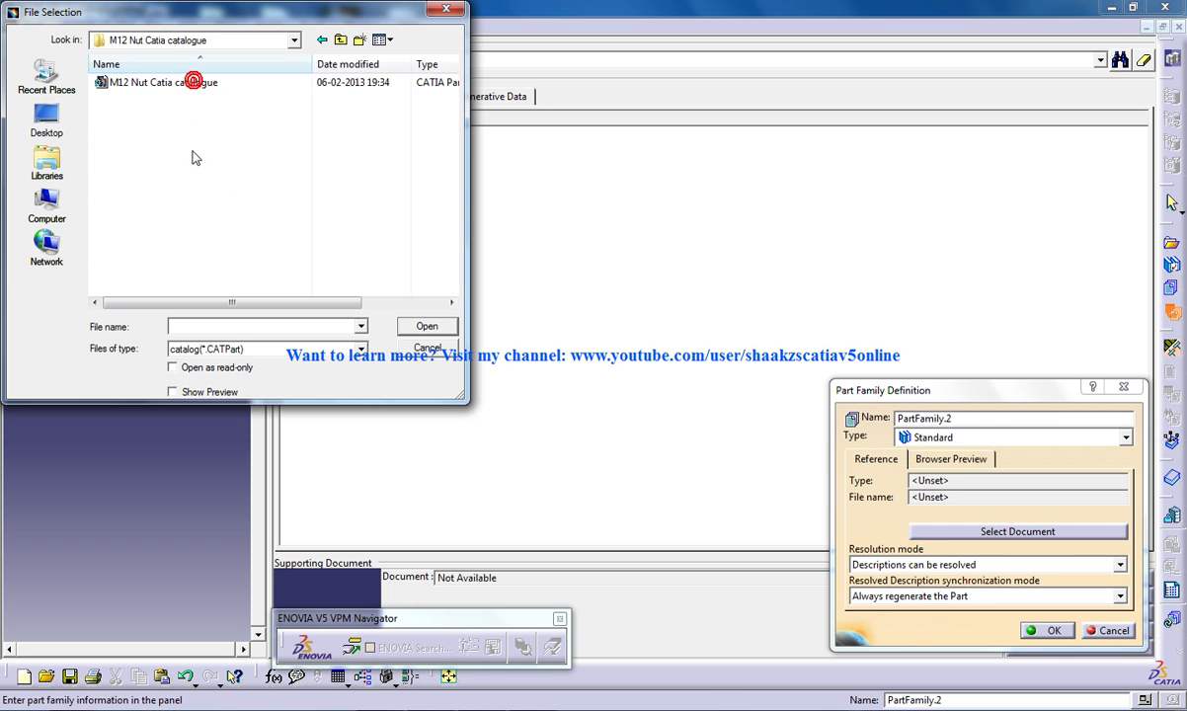
double_click(145, 85)
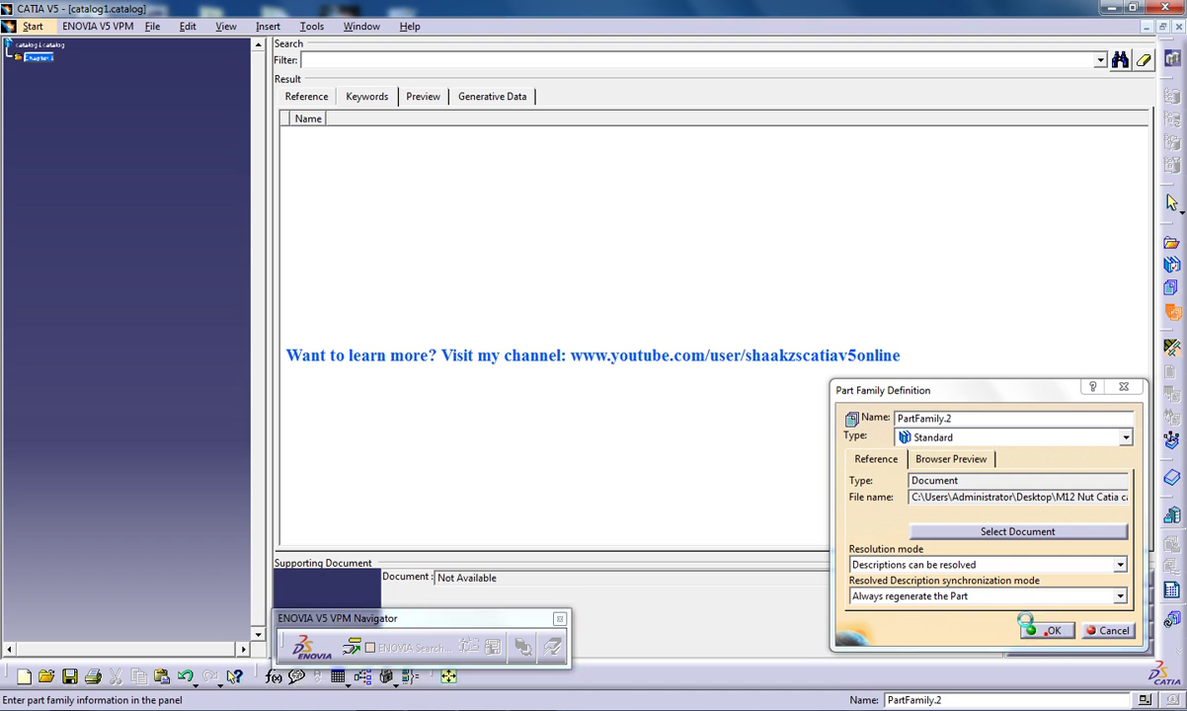
Step: Confirm PartFamily.2 and list its nine configurations, from H12 E12 R6 to H4 E4 R2
left_click(1048, 637)
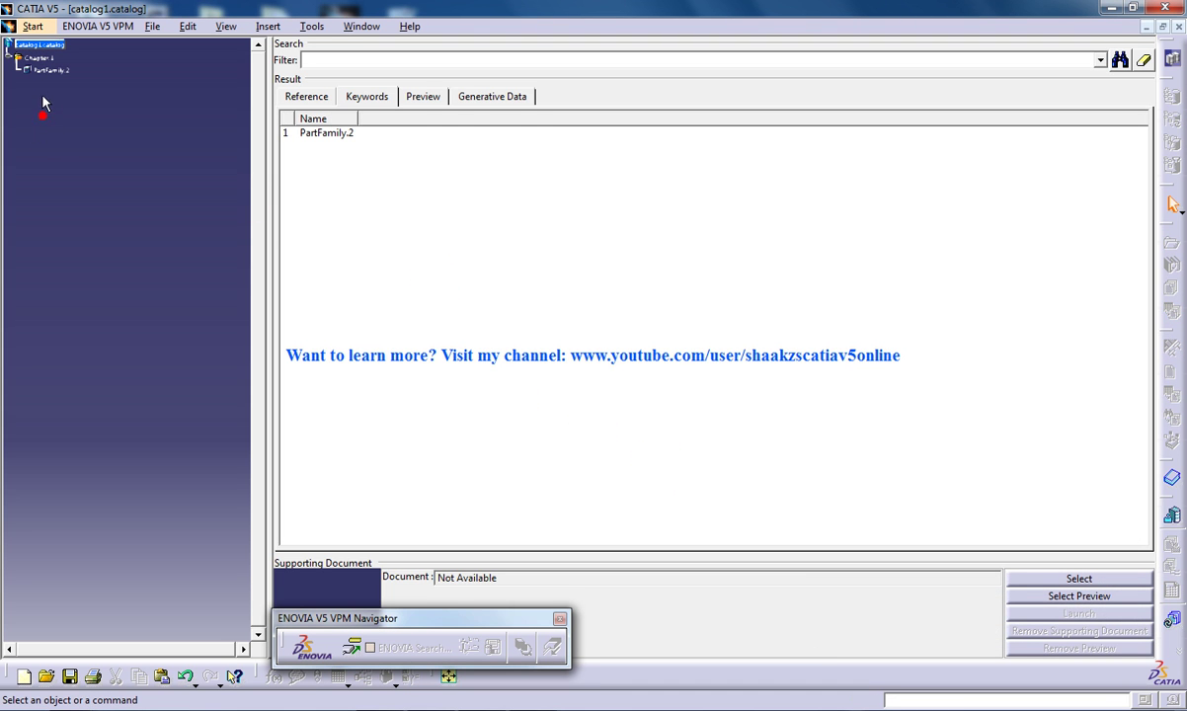
left_click(50, 70)
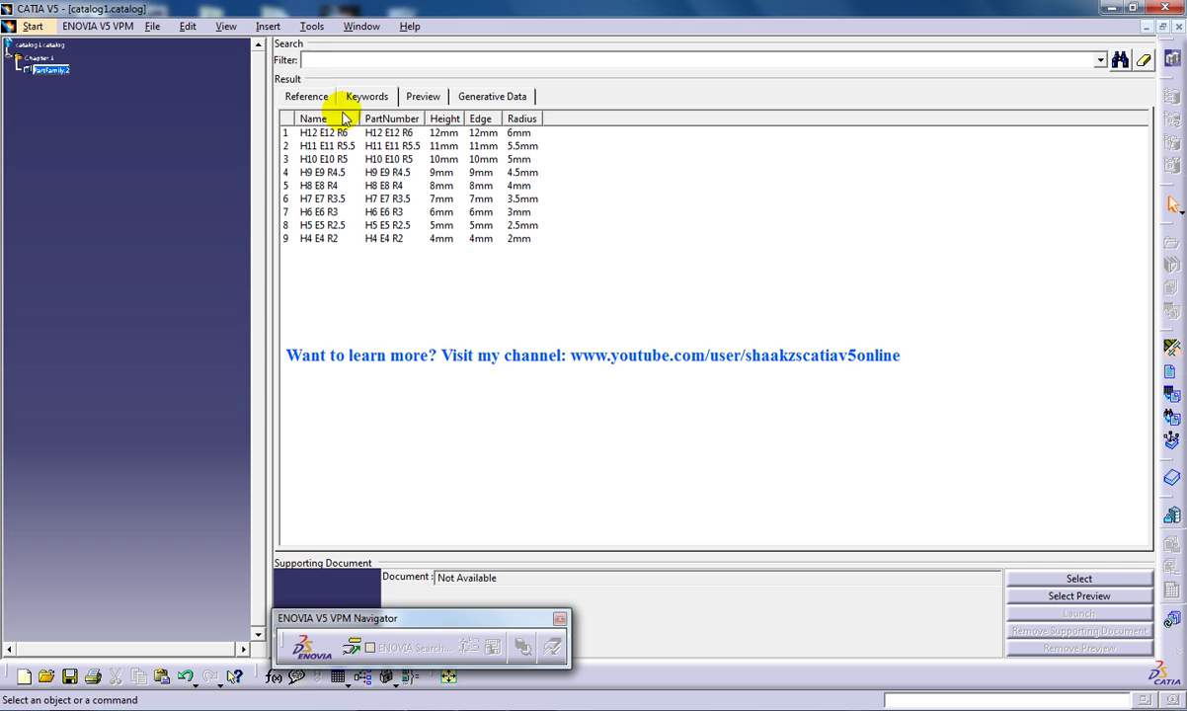
Step: Look through the Tools menu commands twice without choosing any
left_click(314, 28)
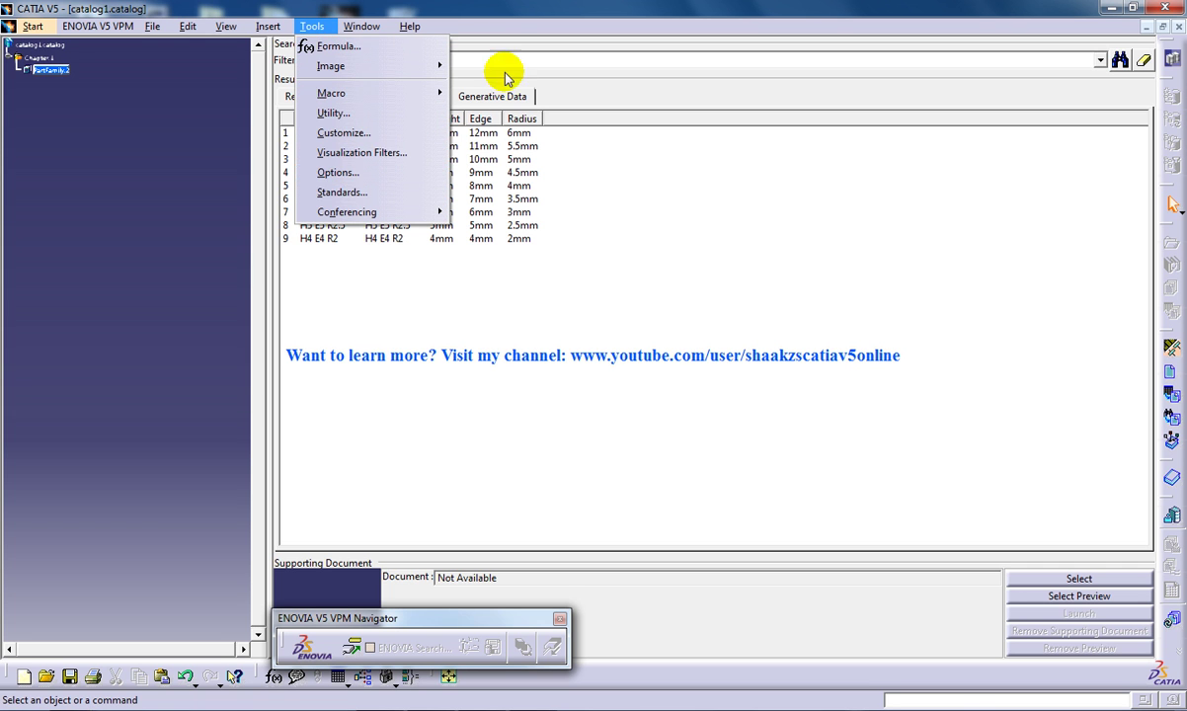
left_click(483, 10)
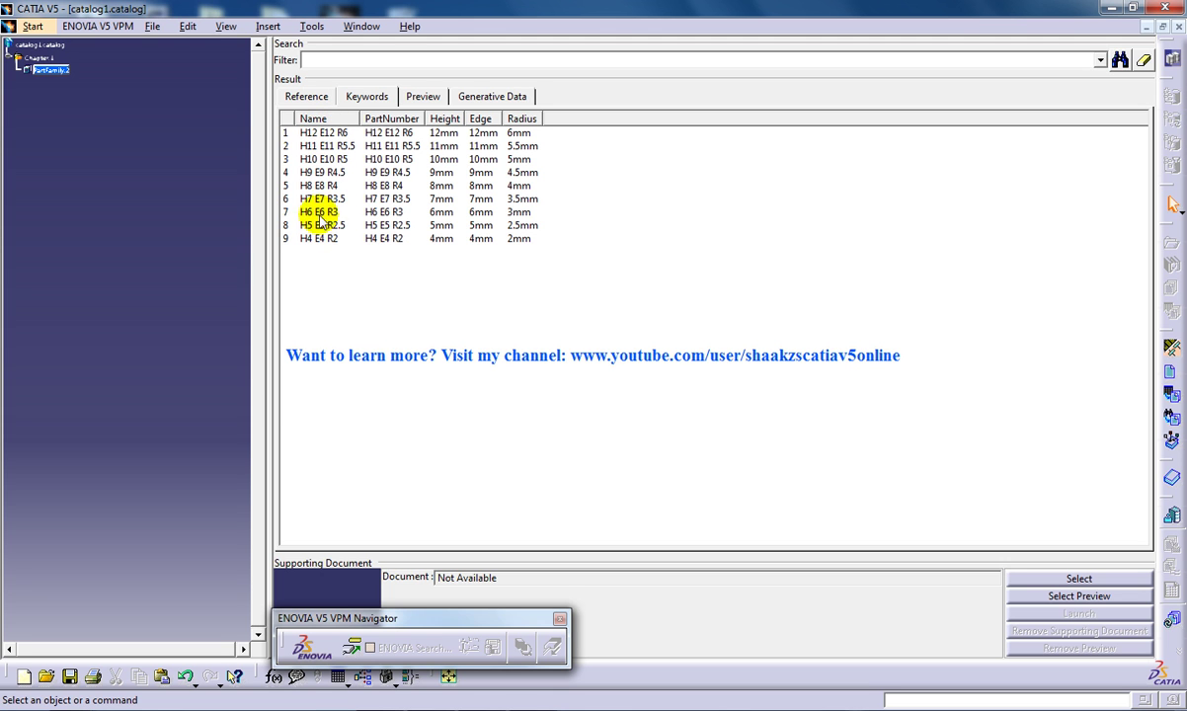
left_click(312, 26)
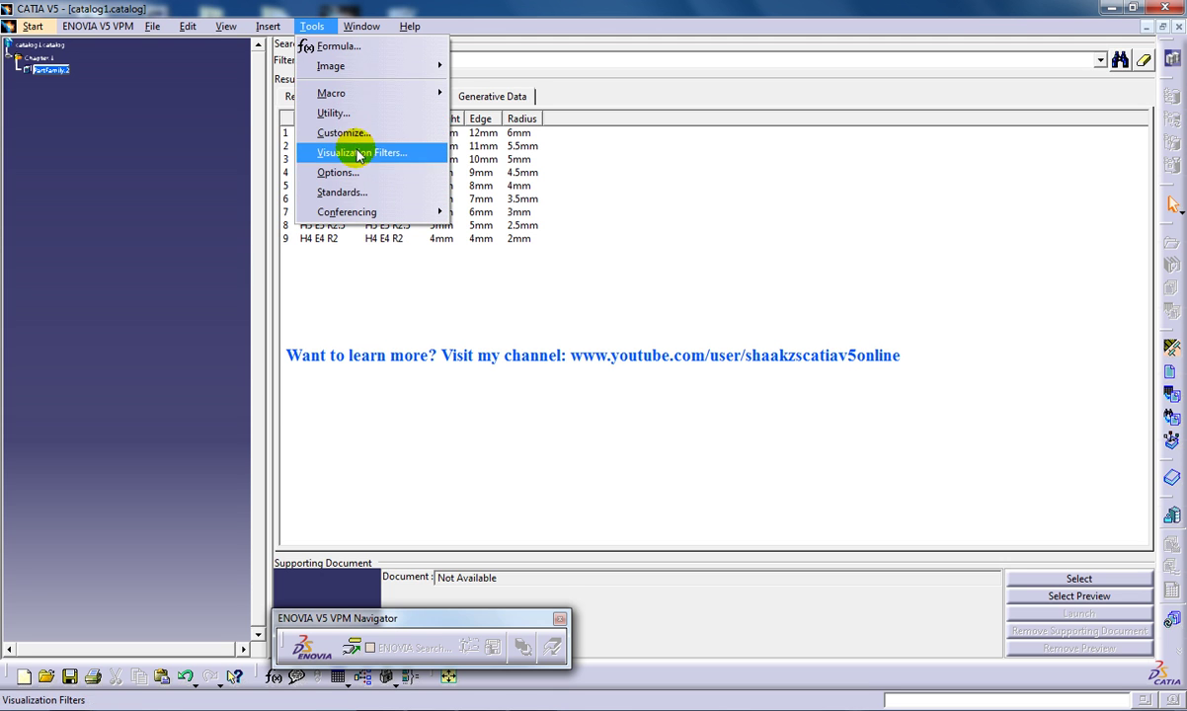
left_click(426, 13)
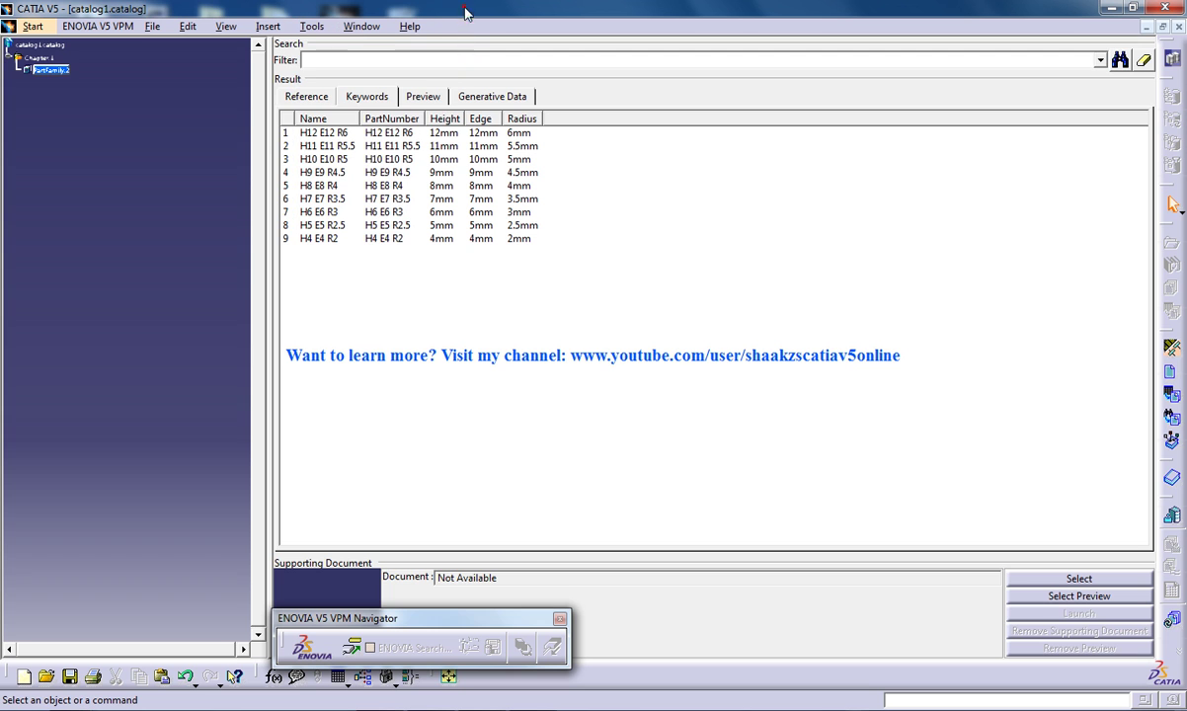
Step: Resolve PartFamily.2 from its context menu into nine separate nut parts
right_click(65, 76)
mouse_move(168, 195)
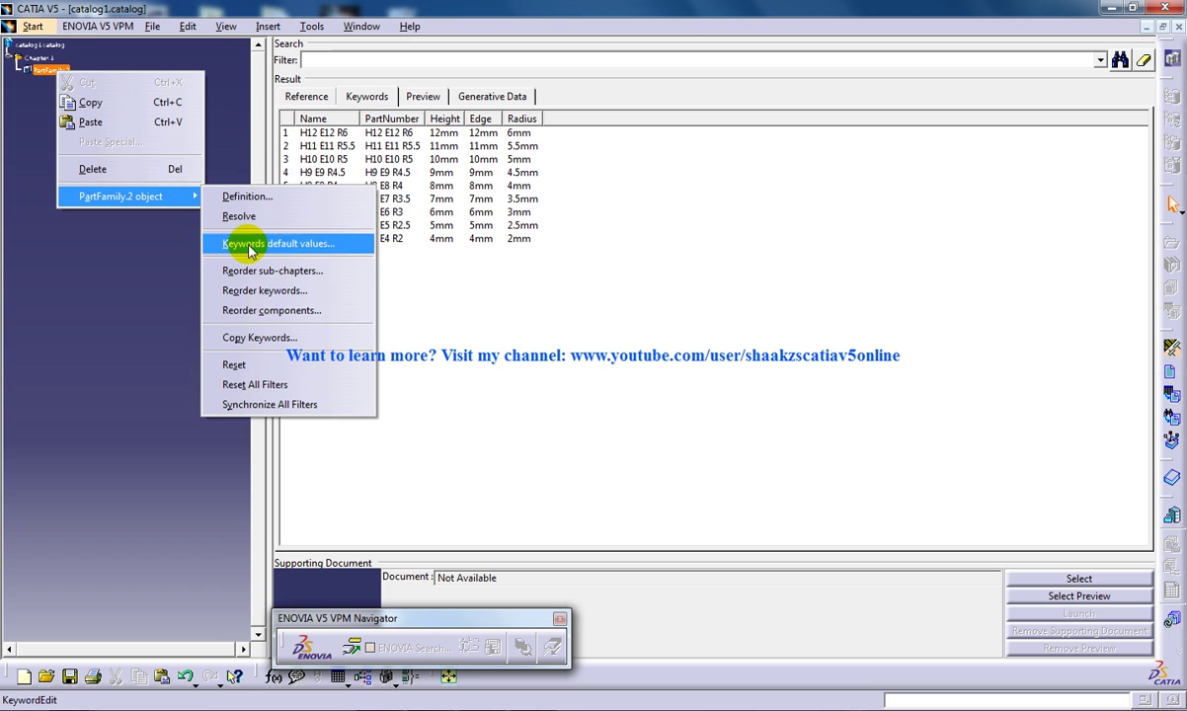
left_click(246, 216)
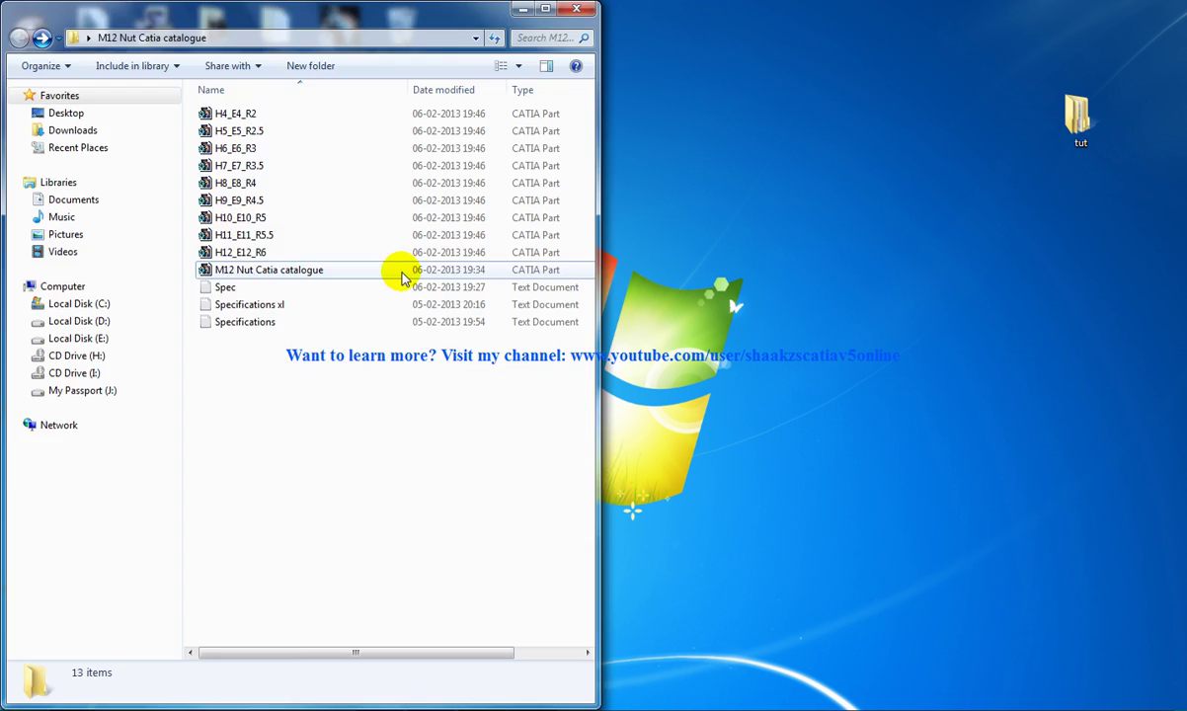
Step: Check the generated nut files, H4_E4_R2 through H12_E12_R6, and select H6_E6_R3
left_click(242, 252)
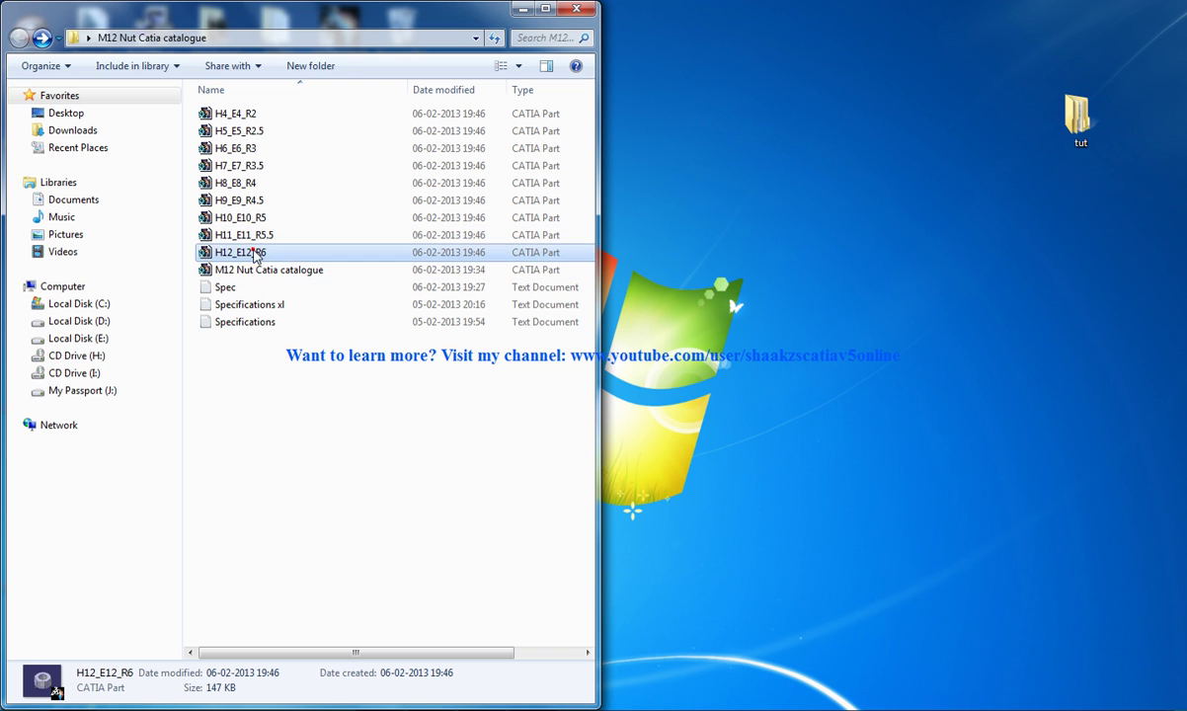
left_click(236, 115)
left_click(239, 165)
left_click(242, 200)
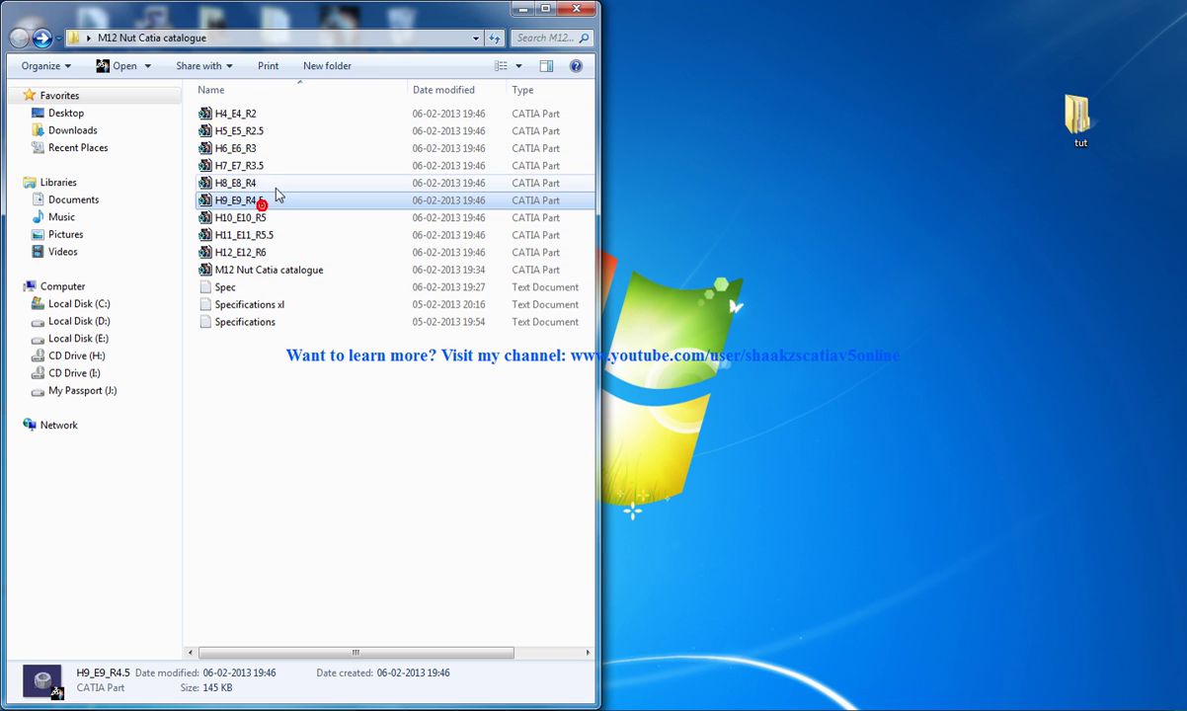
left_click(243, 131)
left_click(238, 147)
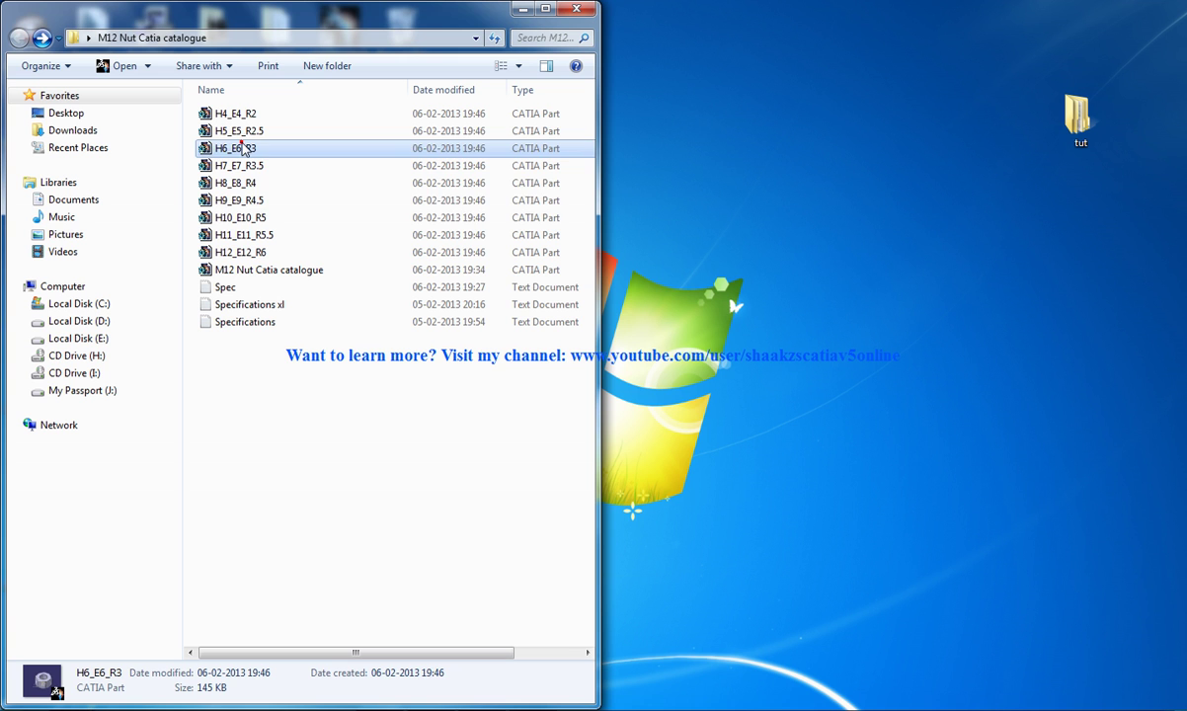
left_click(260, 201)
left_click(255, 151)
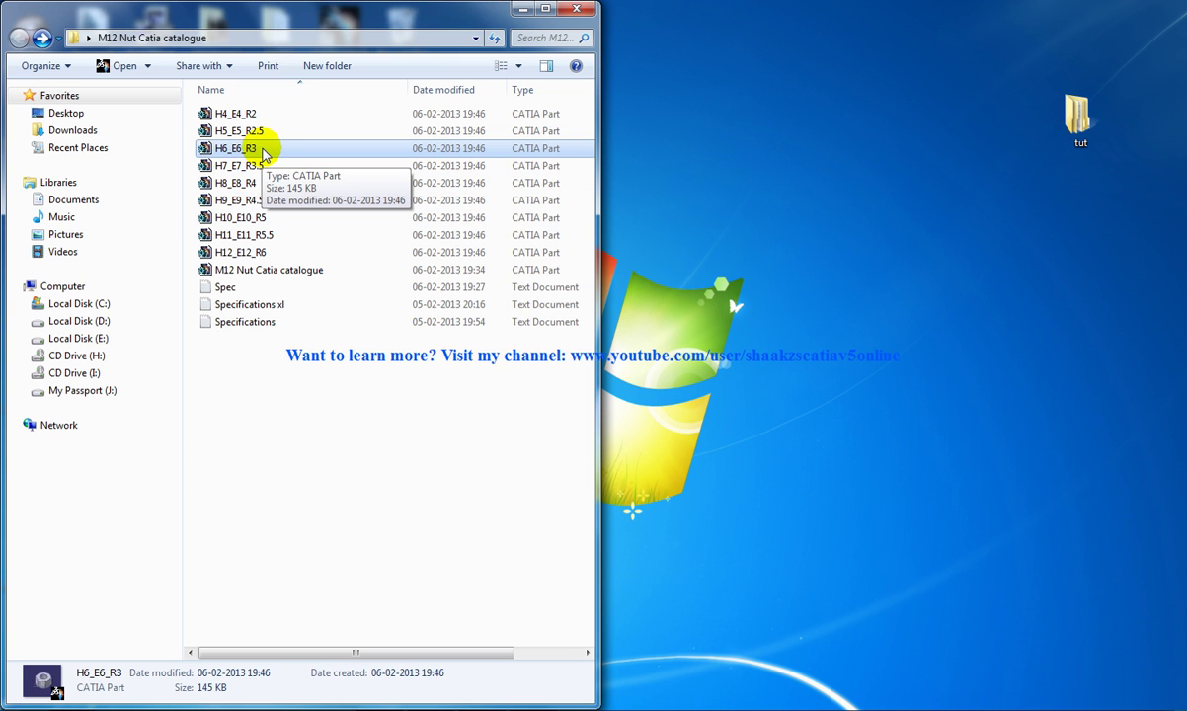
Step: Open the H6_E6_R3 nut and confirm Pad.1 has a 6mm length
double_click(265, 153)
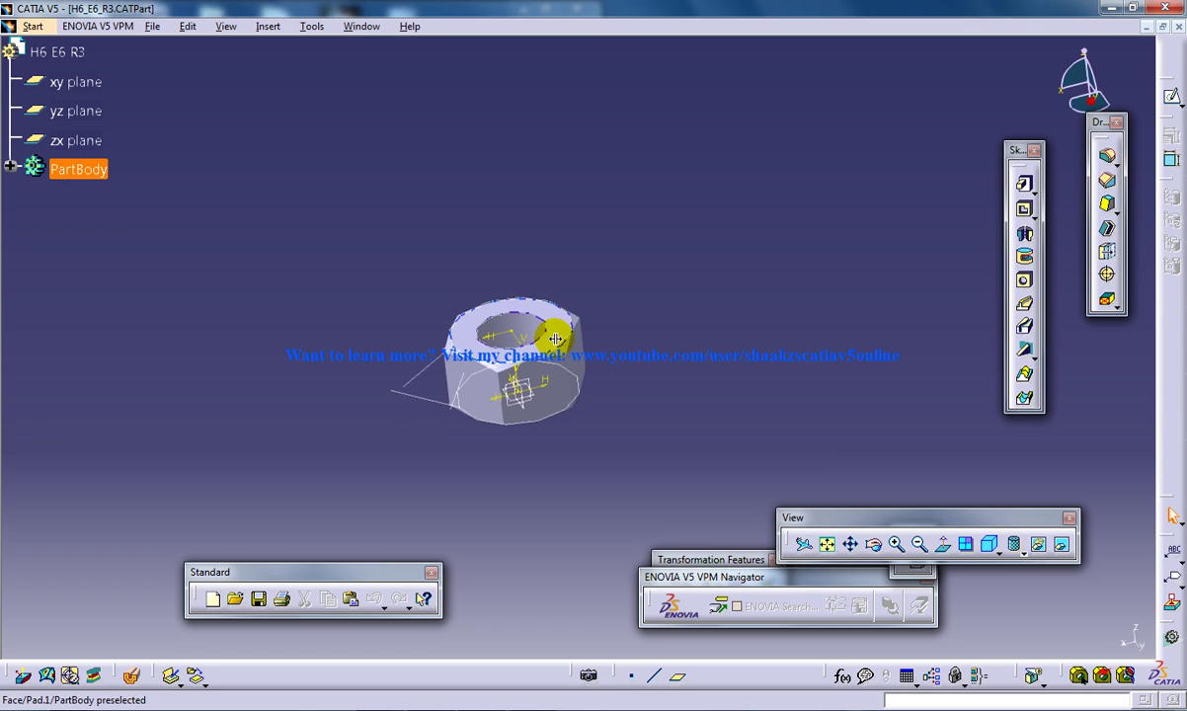
middle_click_drag(538, 288, 358, 244, "ctrl")
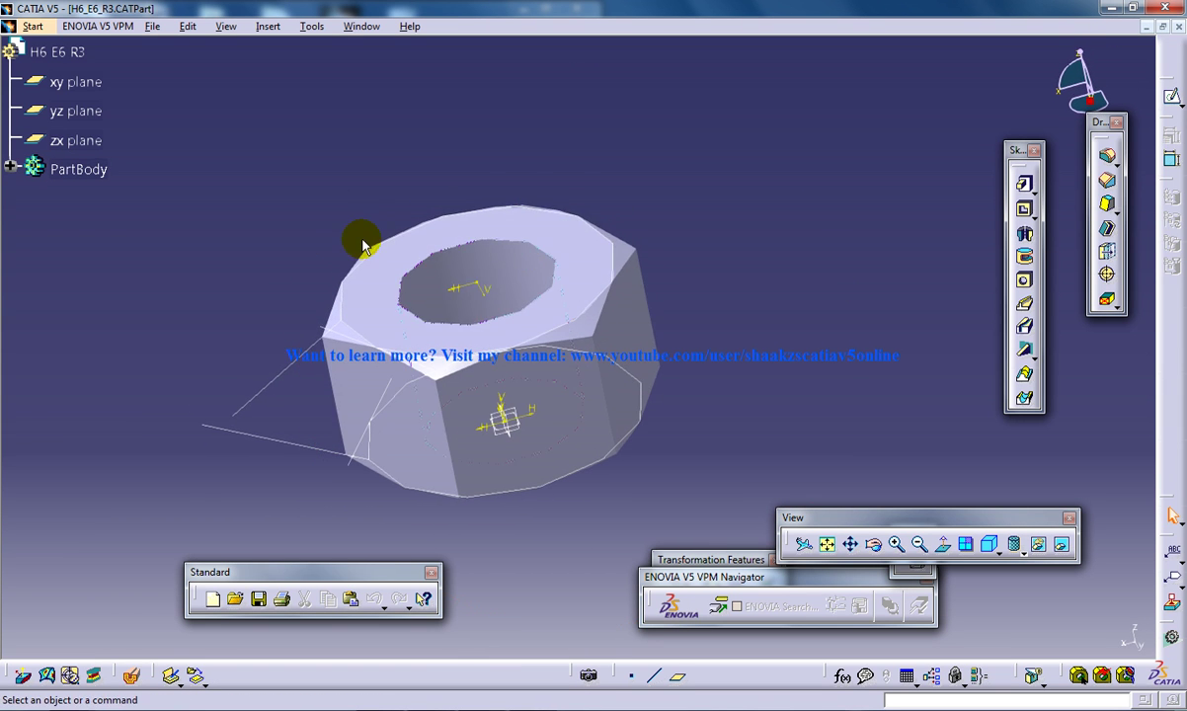
left_click(8, 171)
double_click(88, 197)
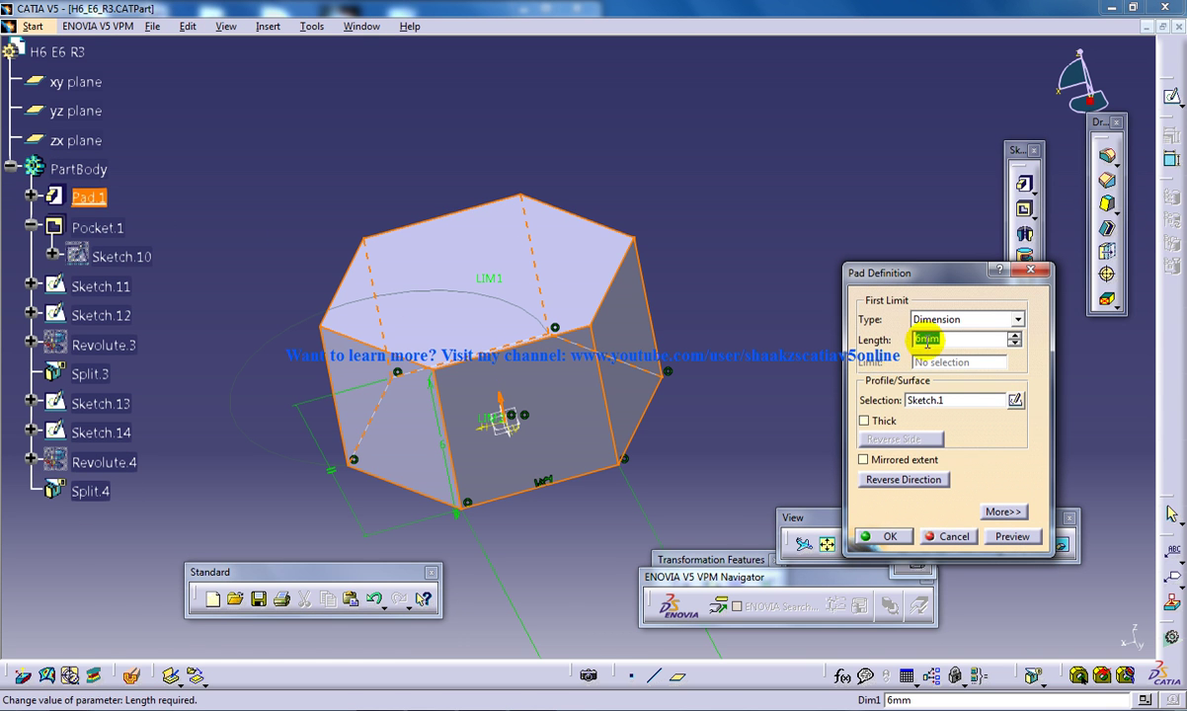
left_click(875, 536)
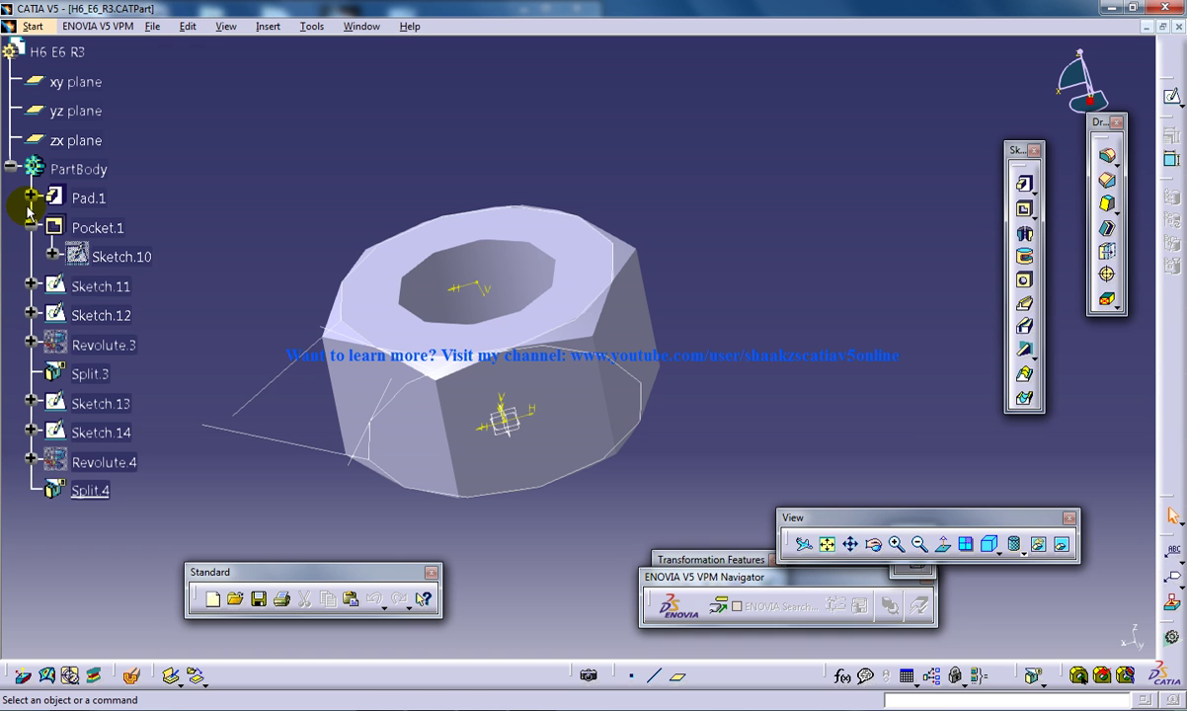
Step: Inspect Pad.1's hexagonal Sketch.1, then return to the 3D nut
left_click(28, 197)
double_click(134, 227)
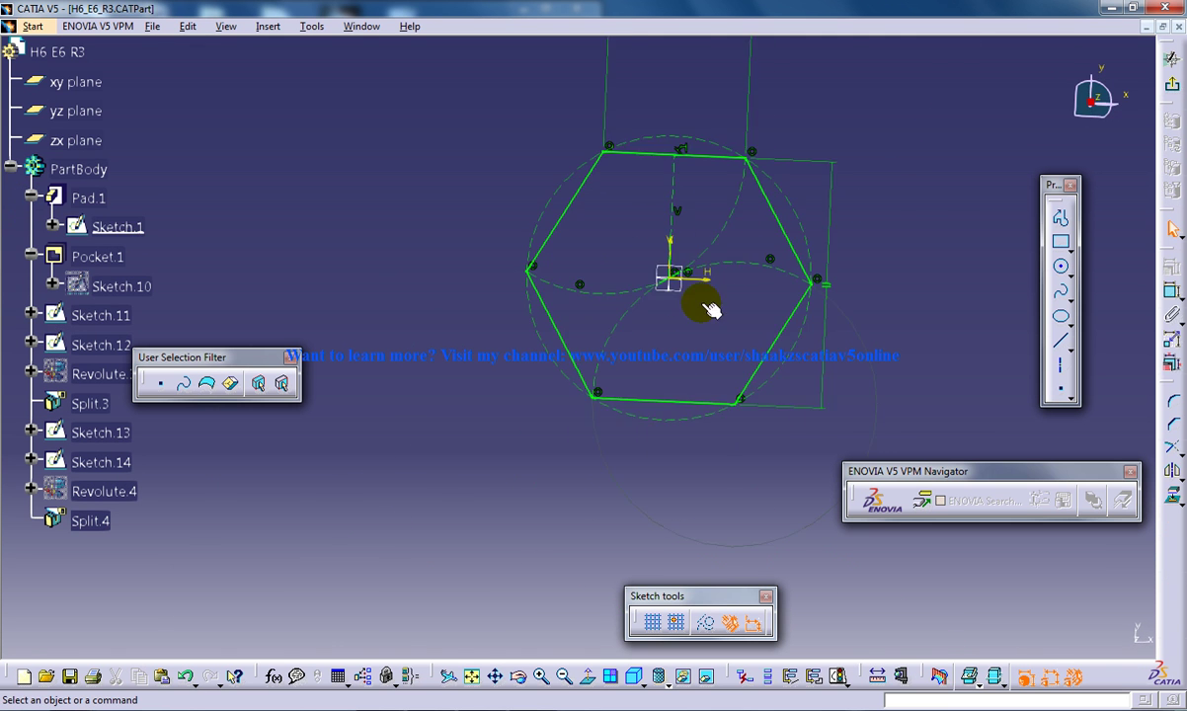
middle_click_drag(660, 329, 564, 426)
scroll(572, 337, "down", 4)
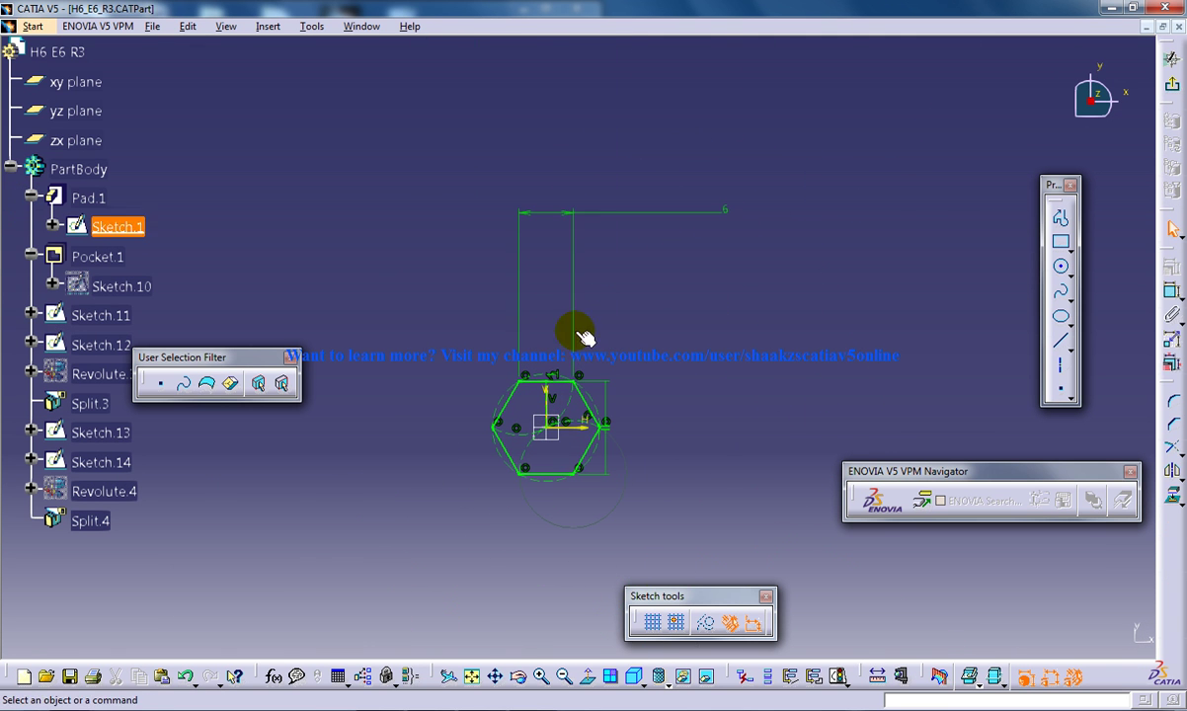
left_click(1172, 85)
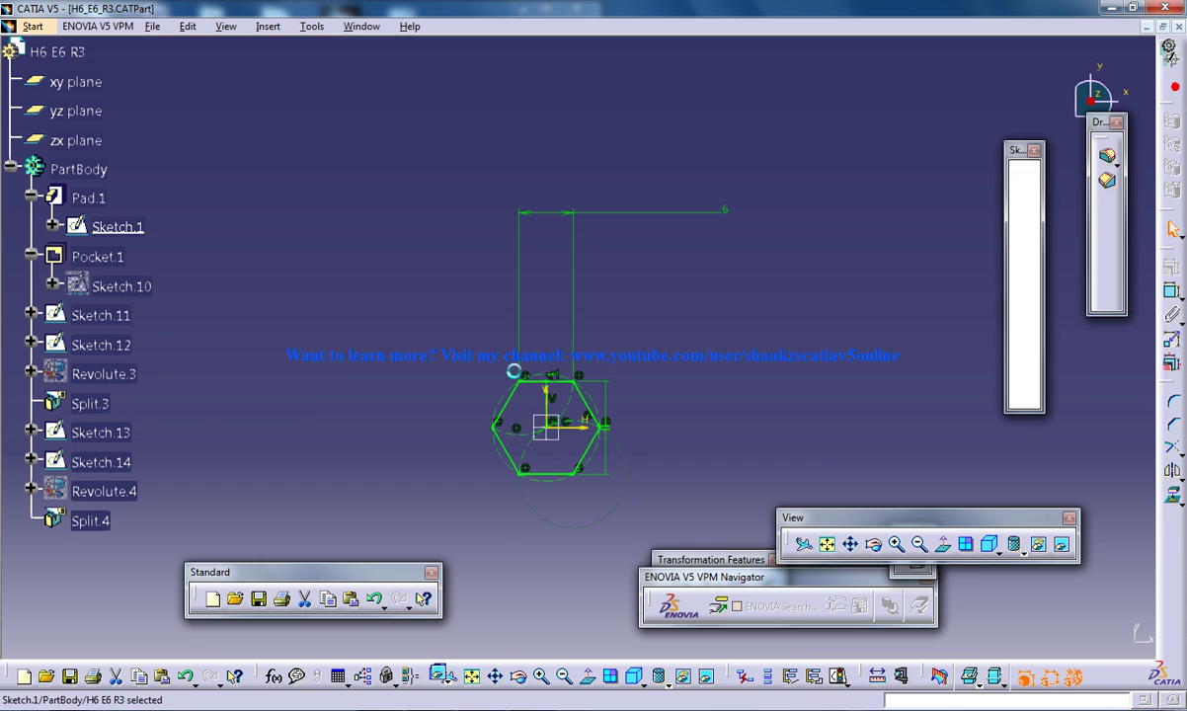
middle_click_drag(599, 387, 533, 377)
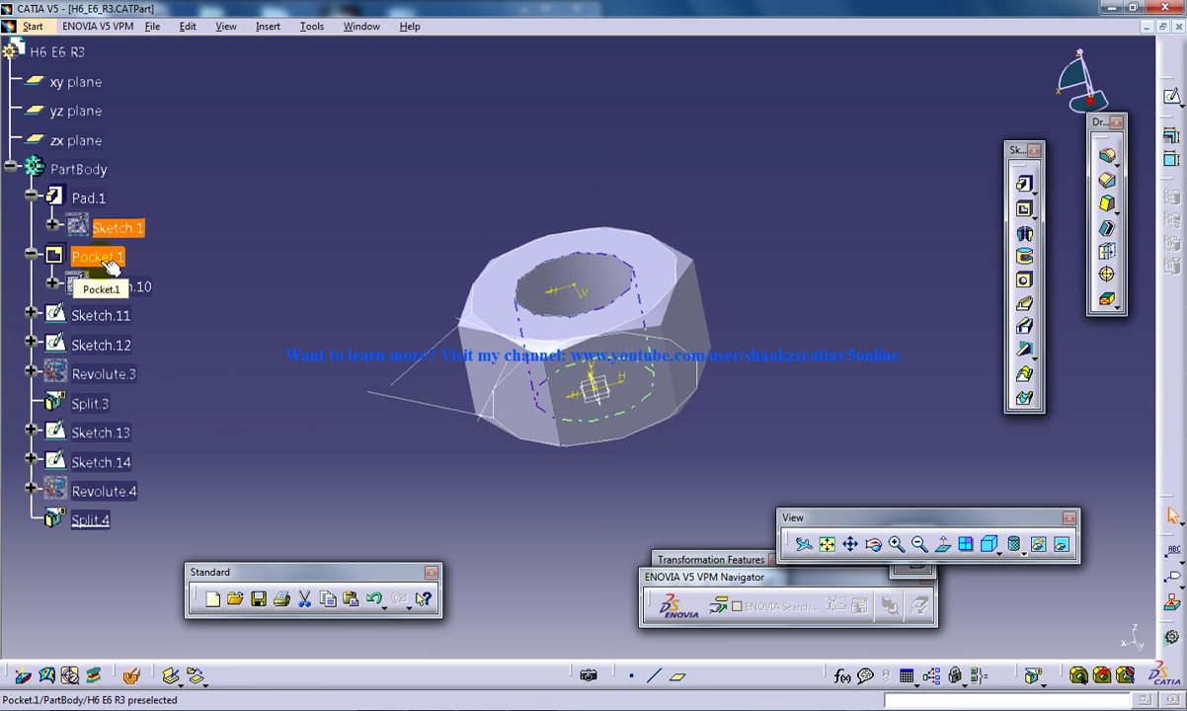
Step: Review Pocket.1's Up to next limit and its R3 circle in Sketch.10, then rotate the nut
double_click(109, 258)
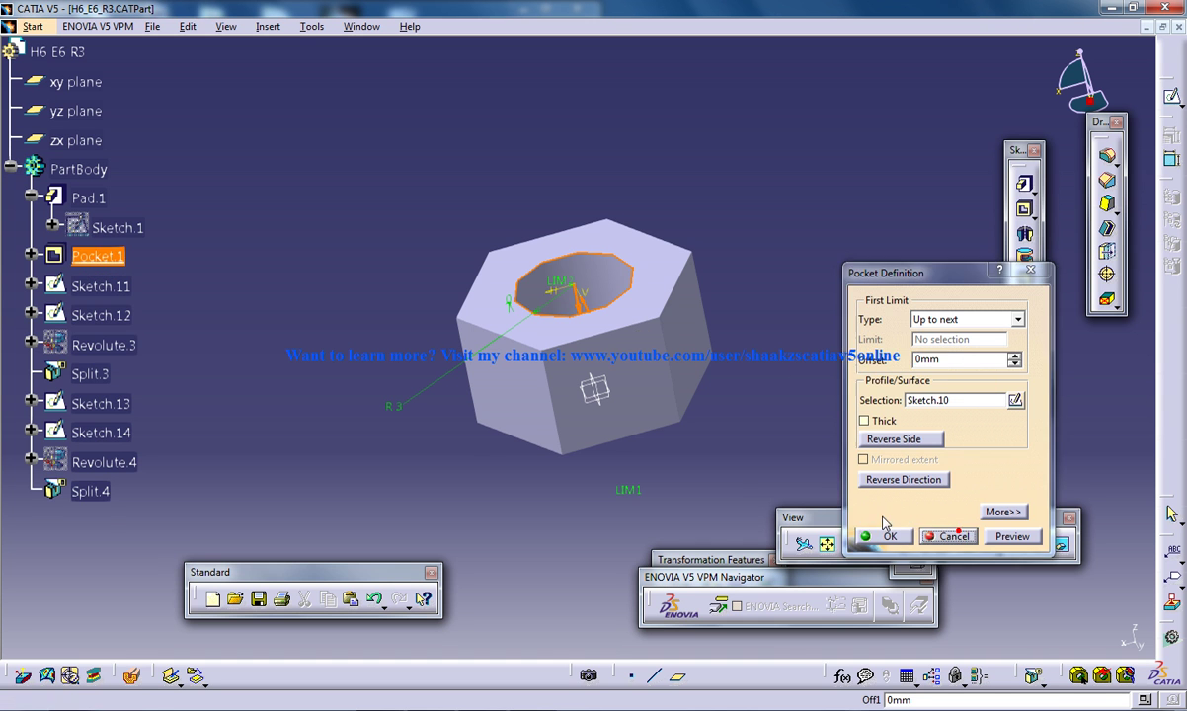
left_click(886, 535)
left_click(31, 255)
double_click(148, 286)
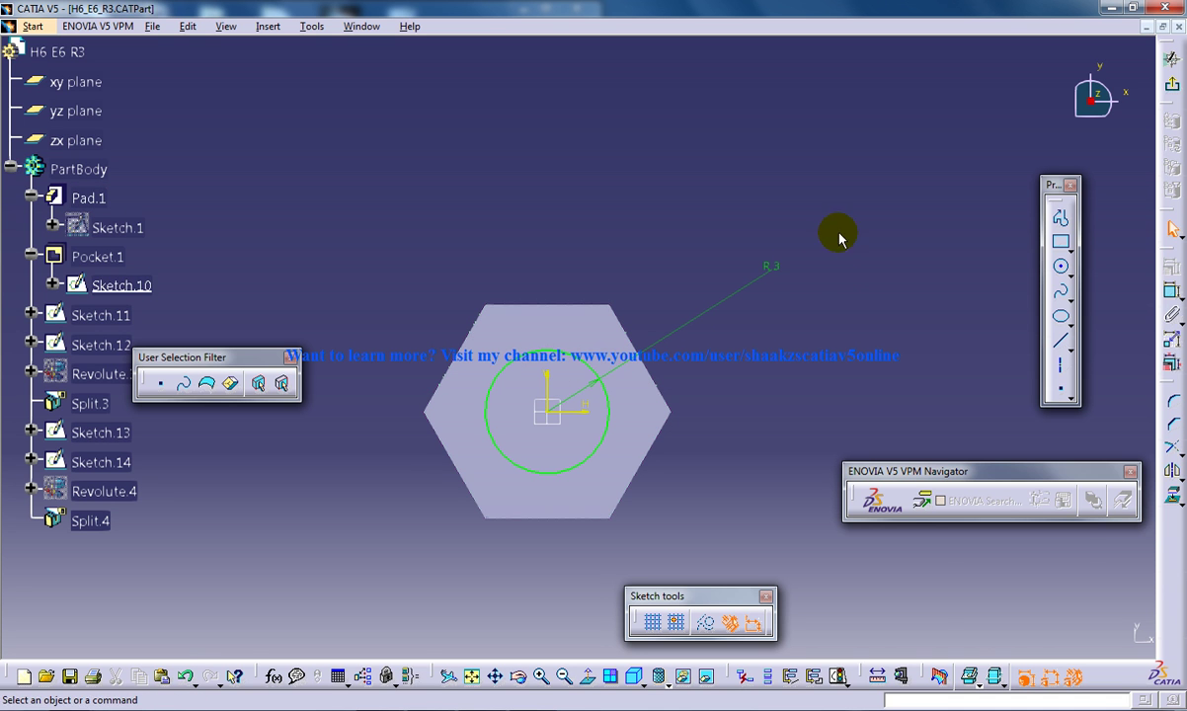
left_click(1171, 87)
mouse_move(981, 233)
middle_mouse_down()
mouse_move(683, 416)
mouse_move(606, 395)
mouse_move(498, 337)
middle_mouse_up()
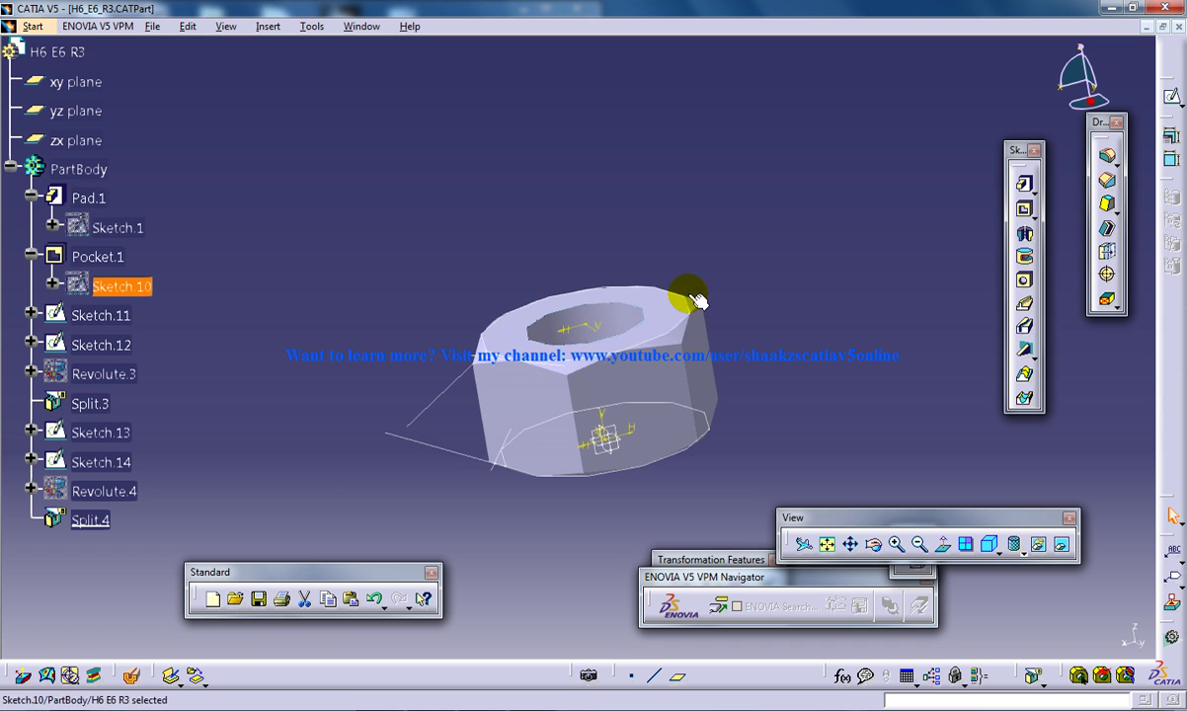
middle_click_drag(636, 313, 620, 369)
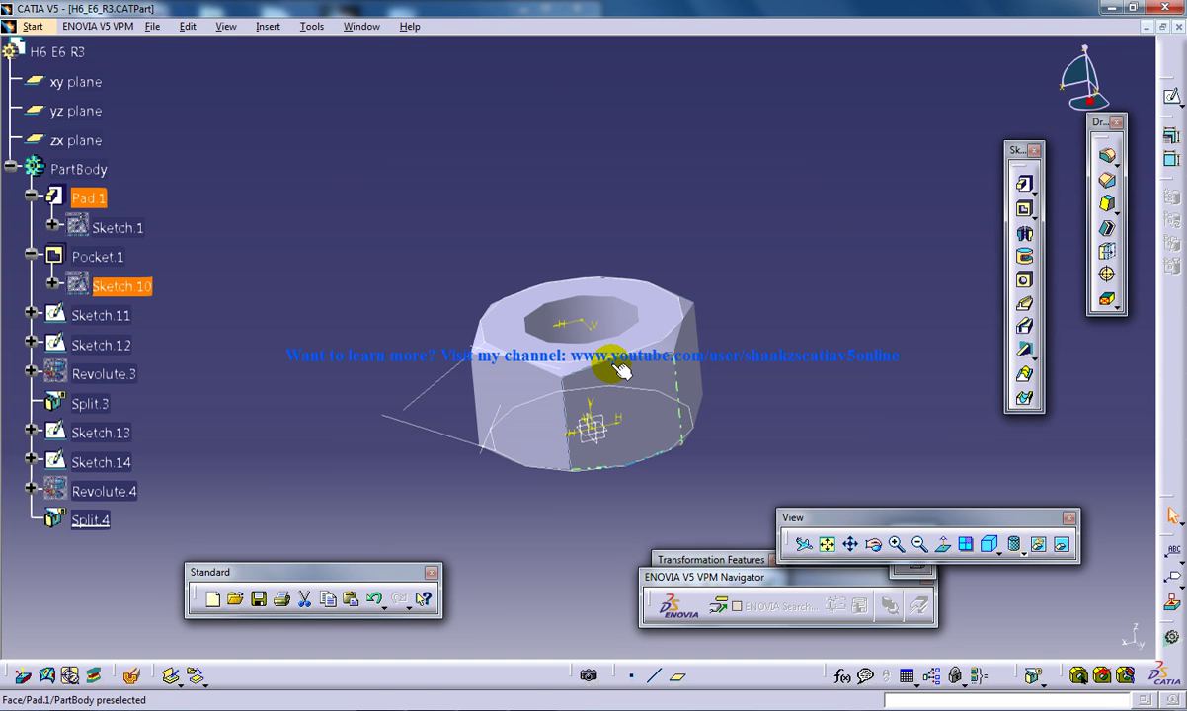